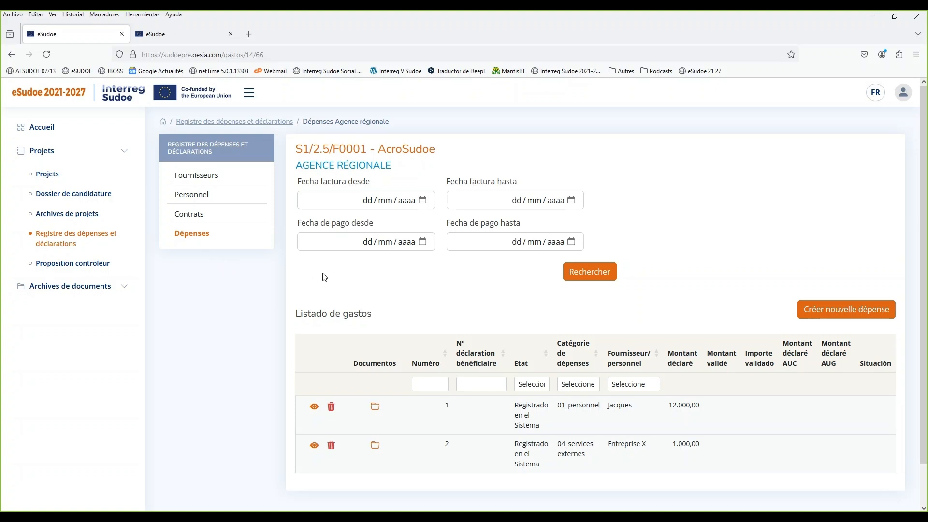
Create a new expense of type 05 Frais d'équipement with sub-category B: Bienes amortizables + bienes que no se amortizan con vida útil >1 año
left_click(873, 314)
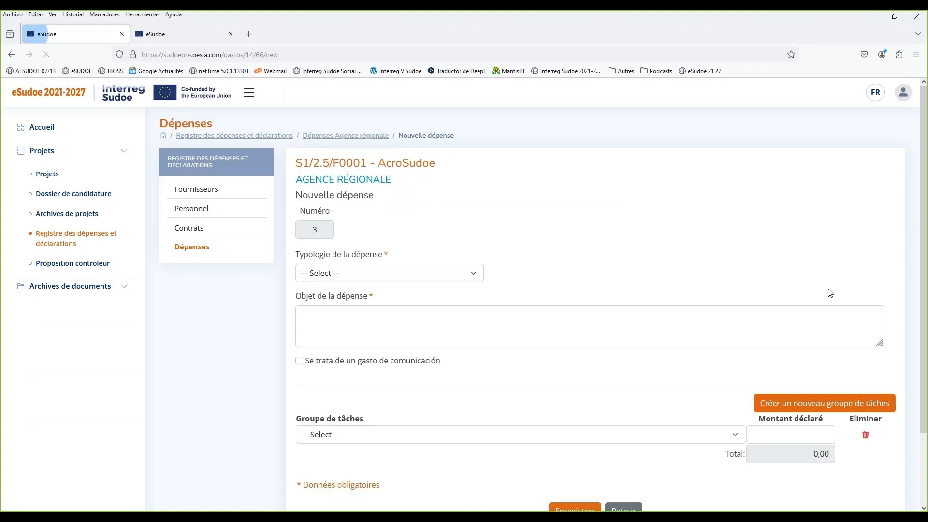
left_click(430, 277)
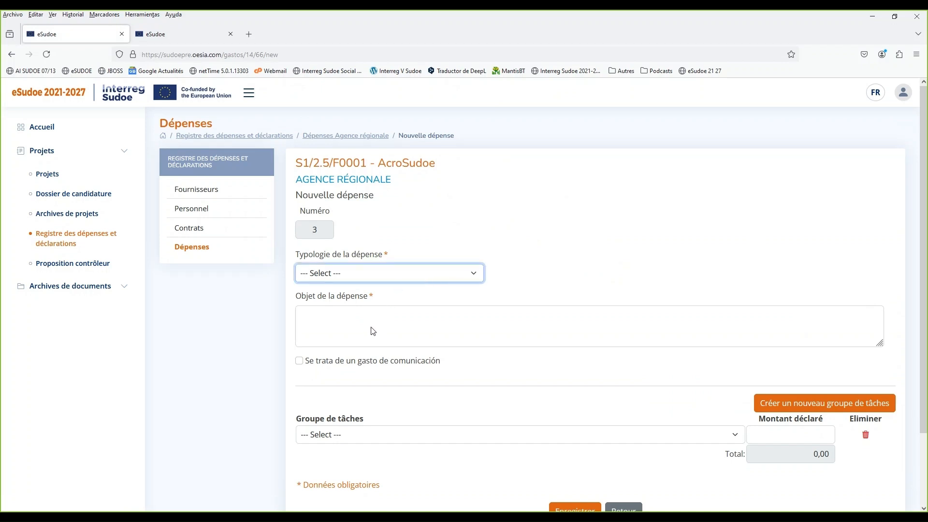
left_click(371, 342)
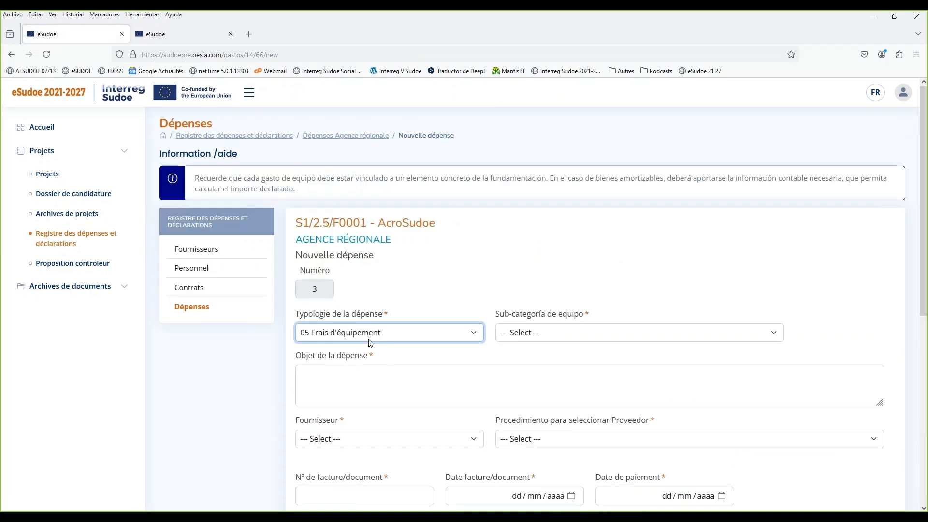
left_click(766, 336)
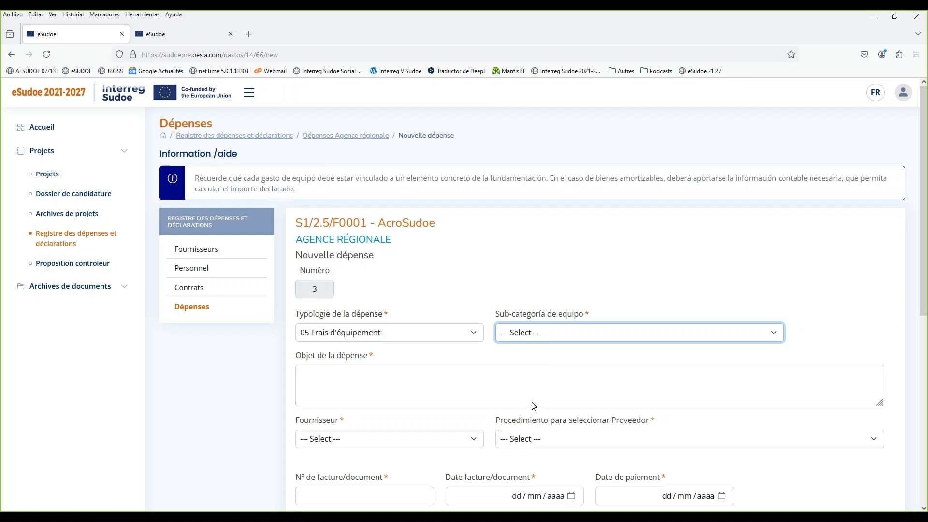
key("Down")
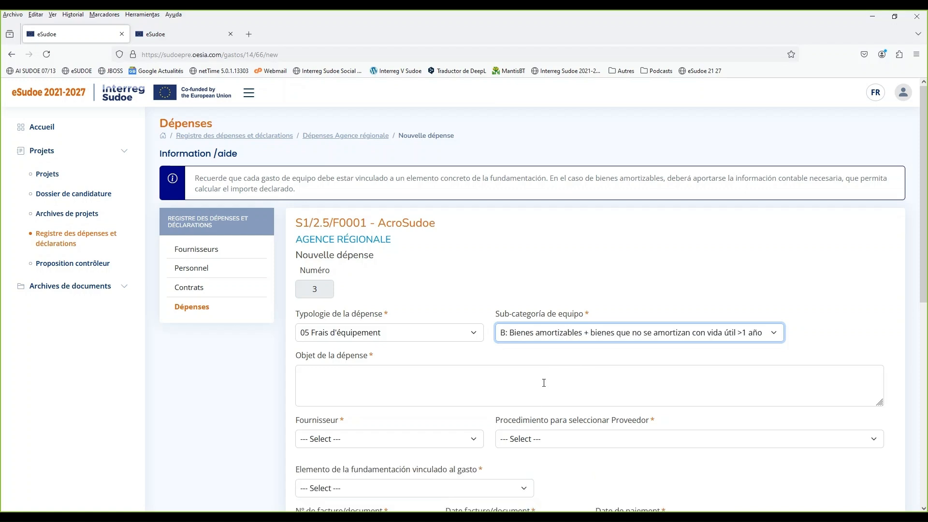
Describe the expense as "Amortissement de l'équipement A" and select EX as its supplier
scroll(280, 374, "down", 2)
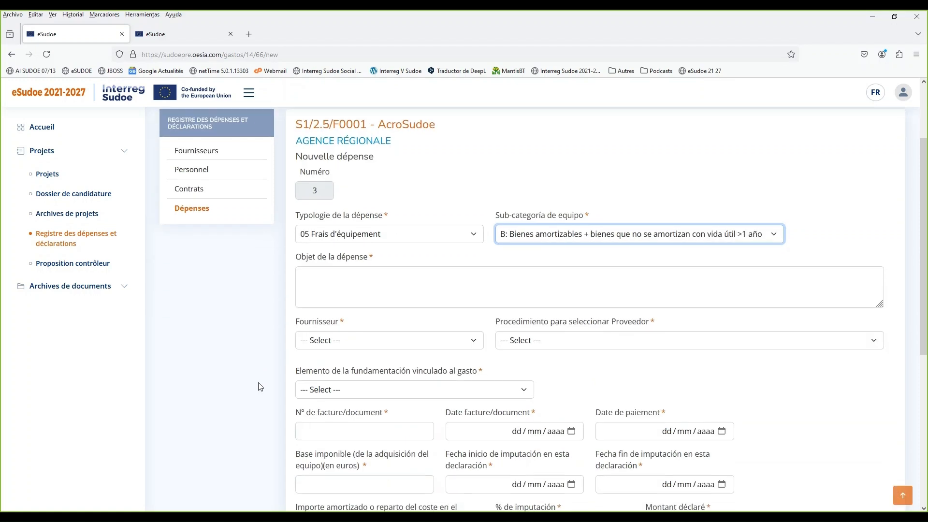
scroll(232, 384, "down", 1)
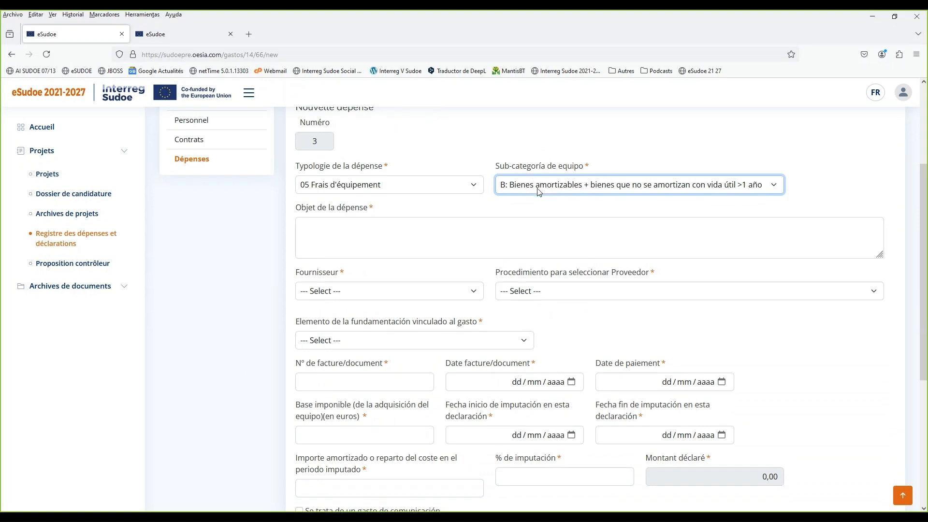
left_click(491, 221)
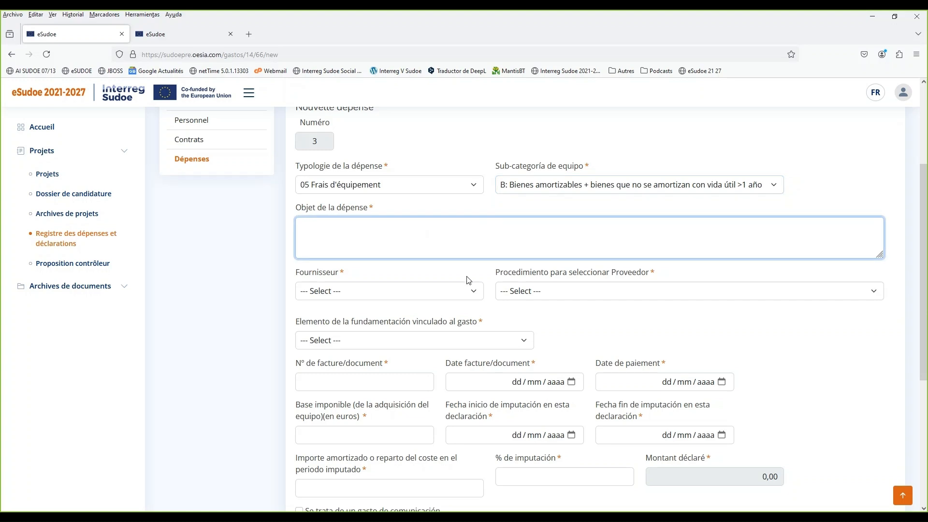
type("Amortissement de l'équipement A")
left_click(467, 297)
left_click(314, 332)
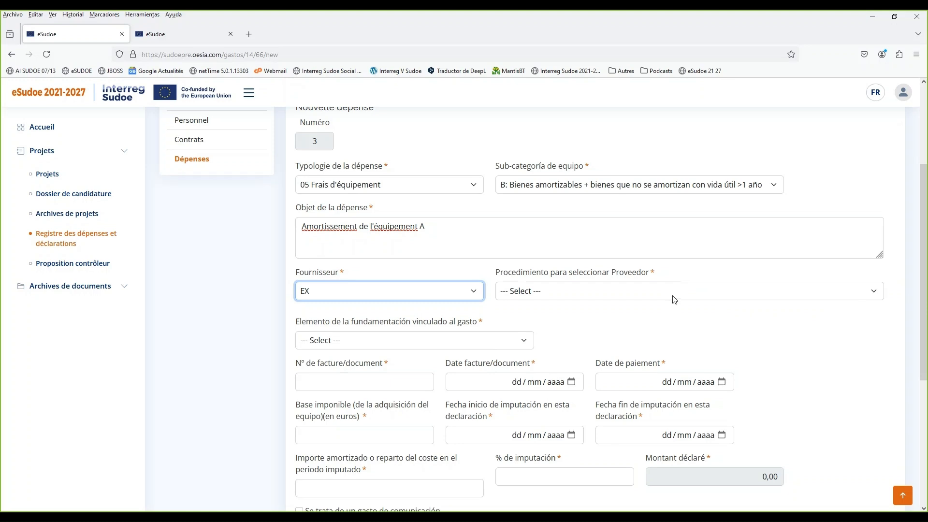
Set the supplier selection procedure to "Otro tipo de procedimiento, avalado por las Instrucciones internas de contratación", with type Solicitudes de presupuesto
key("Tab")
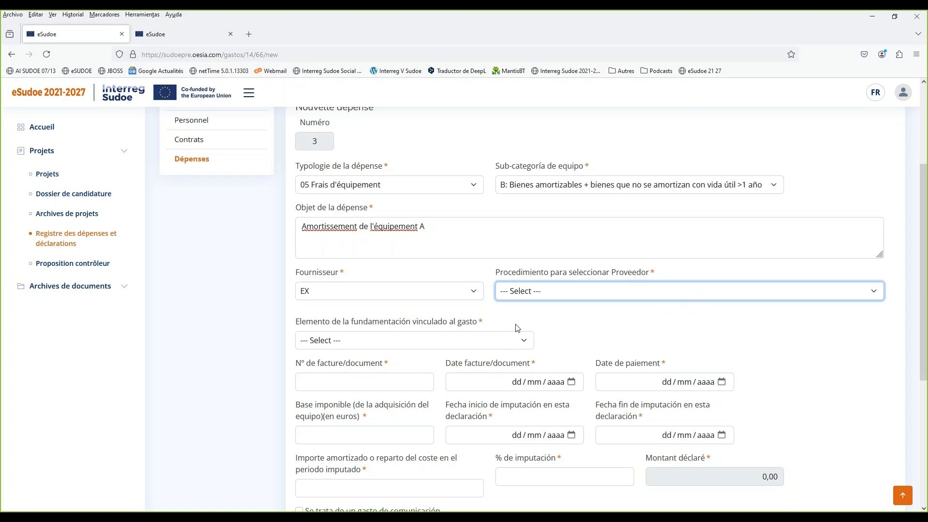
left_click(523, 340)
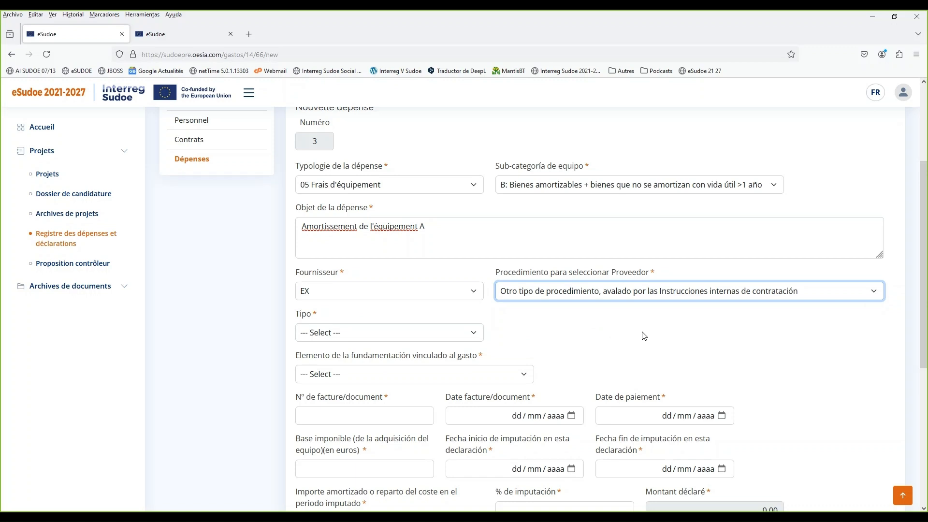
left_click(407, 337)
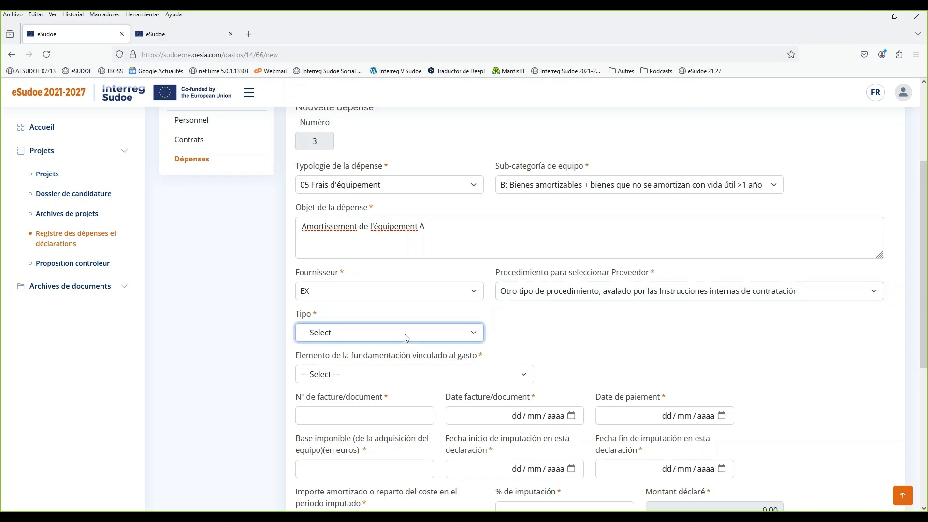
key("Down")
left_click(585, 358)
Link the expense to the justification element 1. Équipement A and enter invoice number 222
scroll(585, 357, "down", 1)
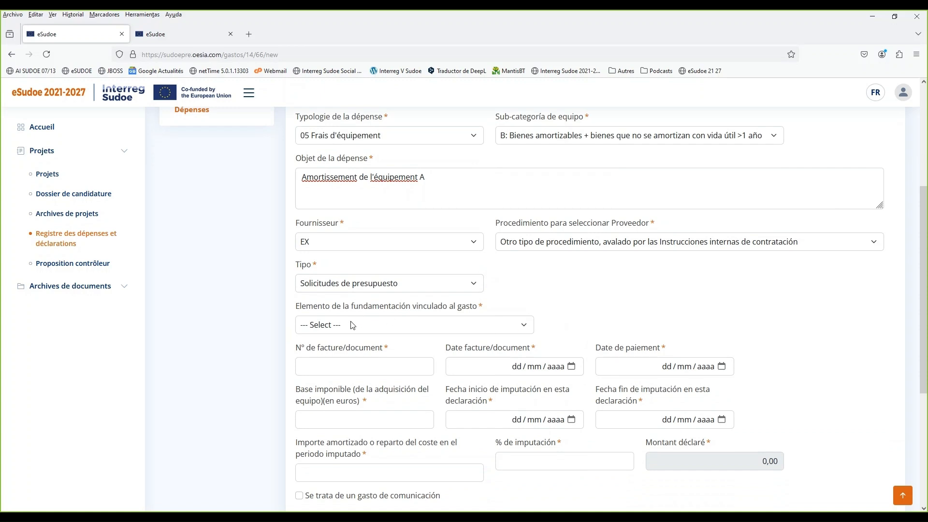
left_click(318, 314)
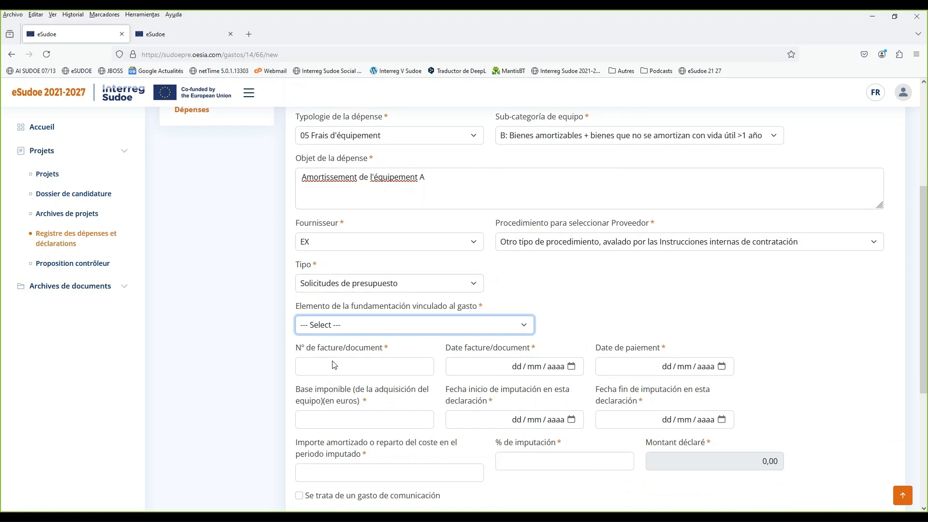
key("Down")
key("Tab")
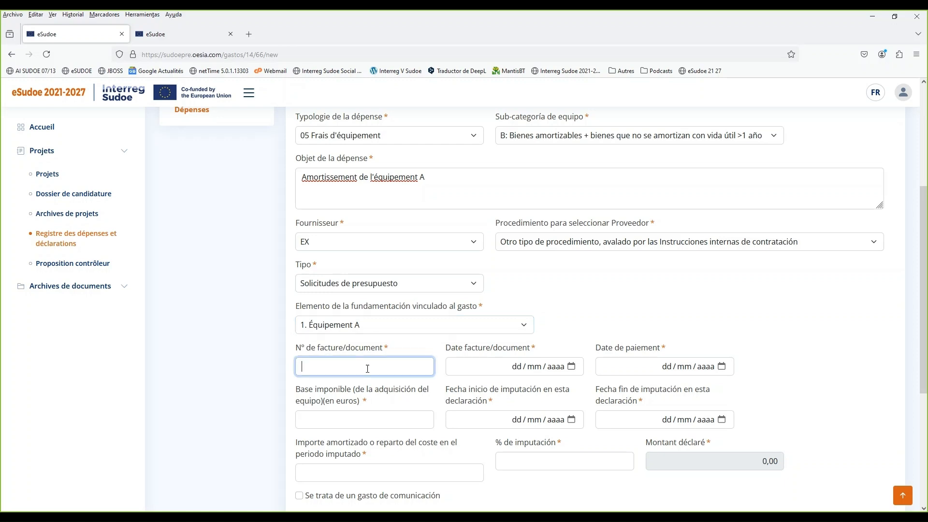
type("222")
key("Tab")
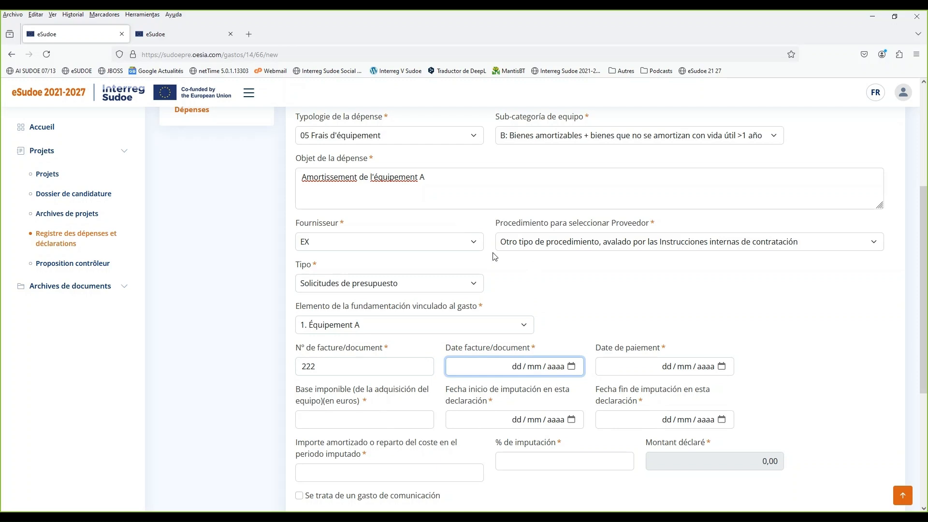
Set the invoice date to 01/02/2024 and the payment date to 02/02/2024
type("01022024")
left_click(722, 366)
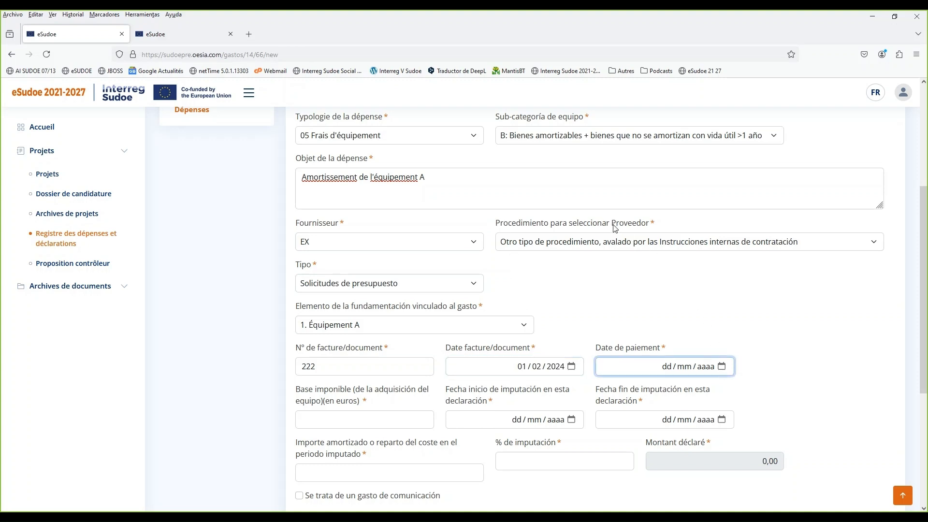
type("02022024")
Enter a taxable base of 6300 euros and set the imputation period from 01/02/2024 to 30/09/2024
left_click(317, 423)
type("6300")
left_click(756, 437)
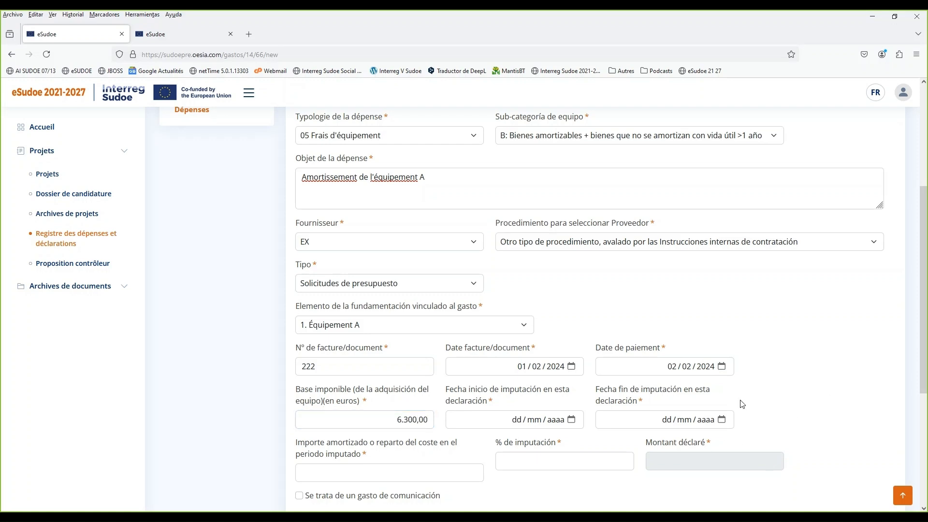
left_click(574, 422)
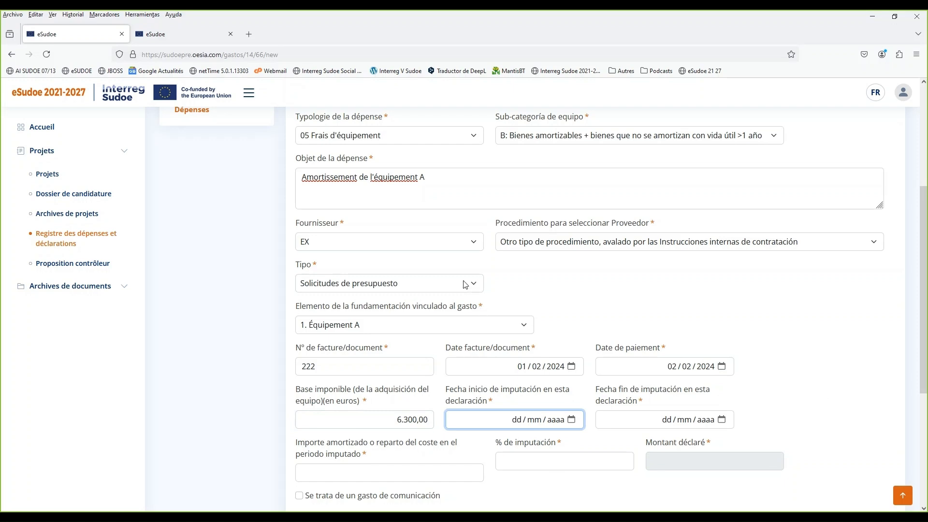
type("01022024")
left_click(723, 421)
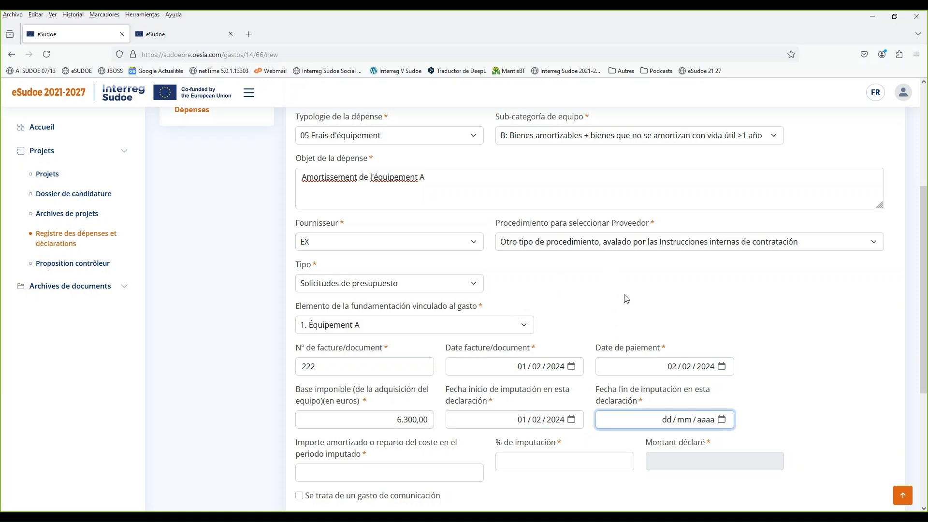
type("30092024")
left_click(793, 373)
Enter 2100 as the amount amortised in the period and set the imputation percentage to 100
scroll(797, 372, "down", 2)
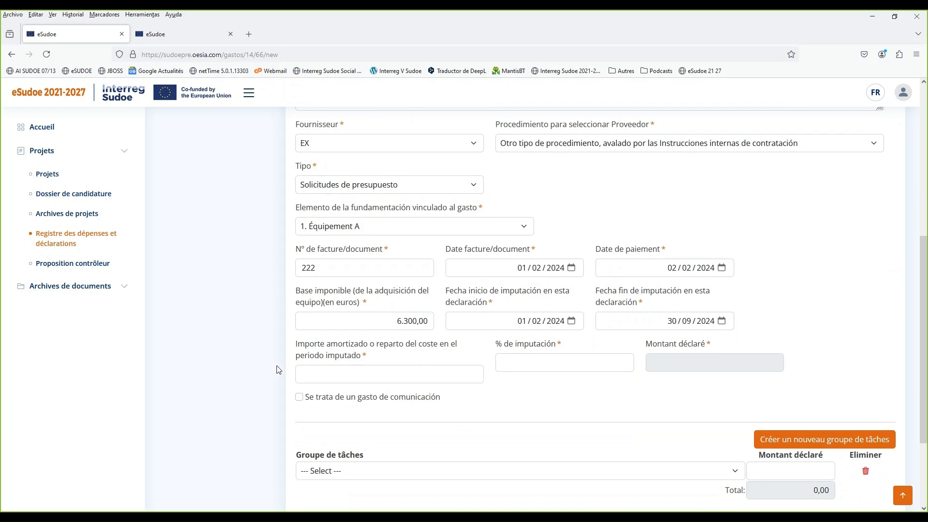
left_click(337, 376)
type("2100")
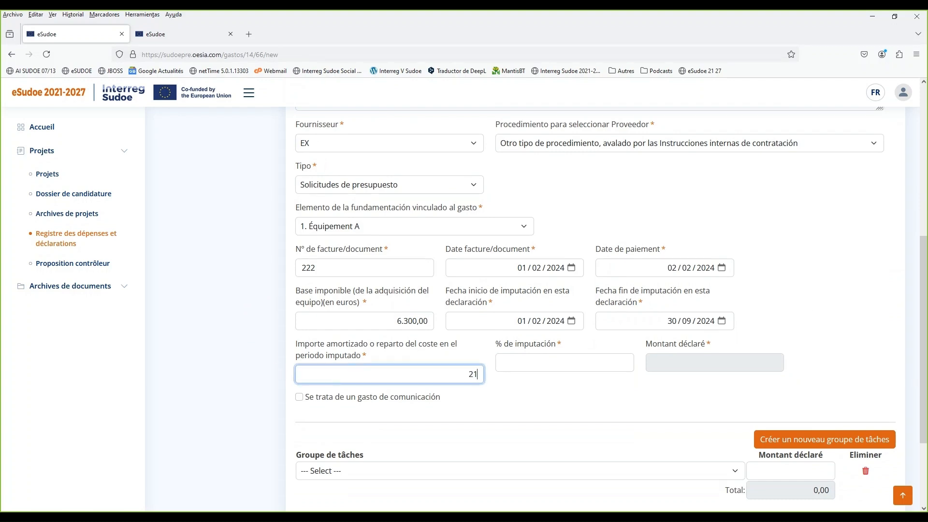
left_click(597, 406)
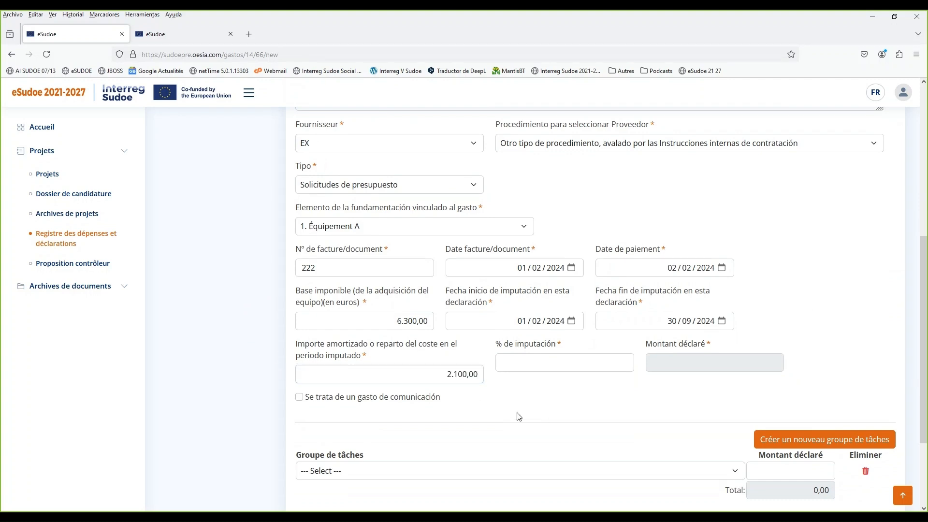
left_click(530, 359)
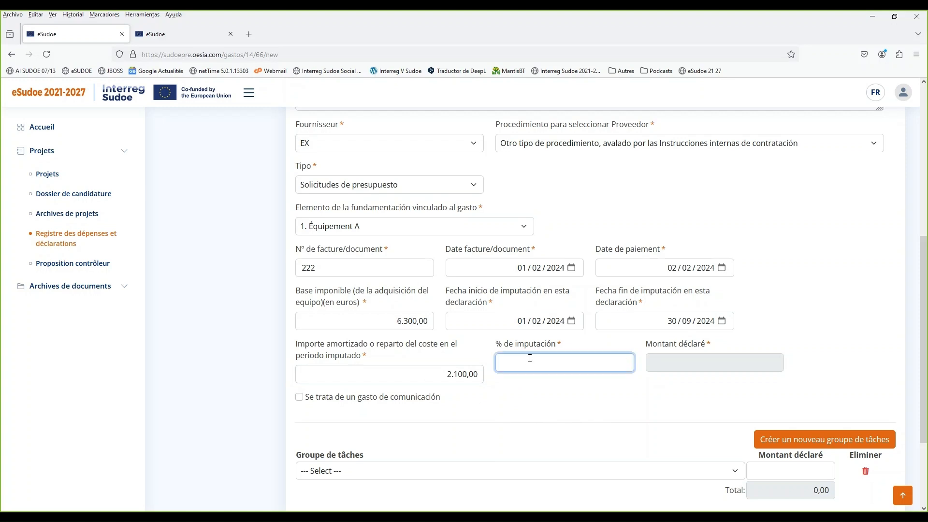
type("10")
left_click(778, 338)
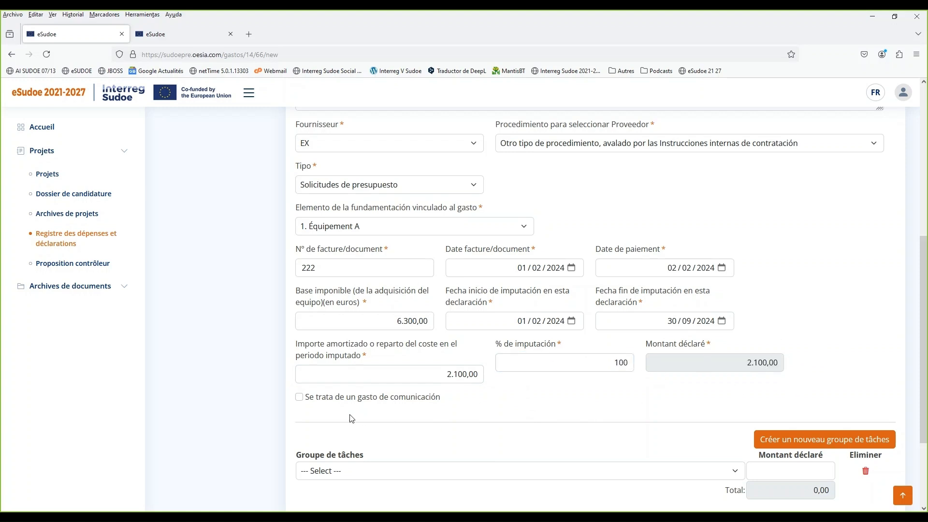
Allocate a declared amount of 2100 to task group "a" and save the expense
scroll(338, 397, "down", 2)
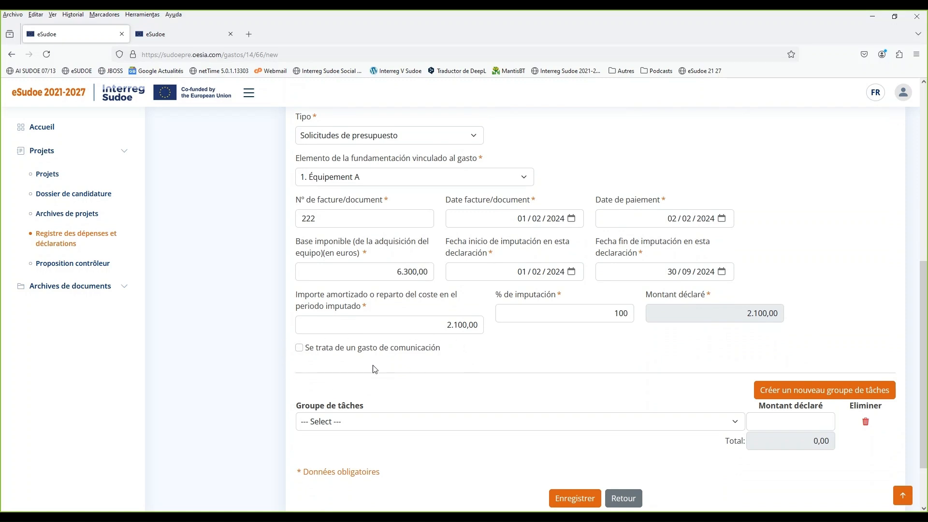
left_click(299, 348)
left_click(299, 348)
left_click(721, 427)
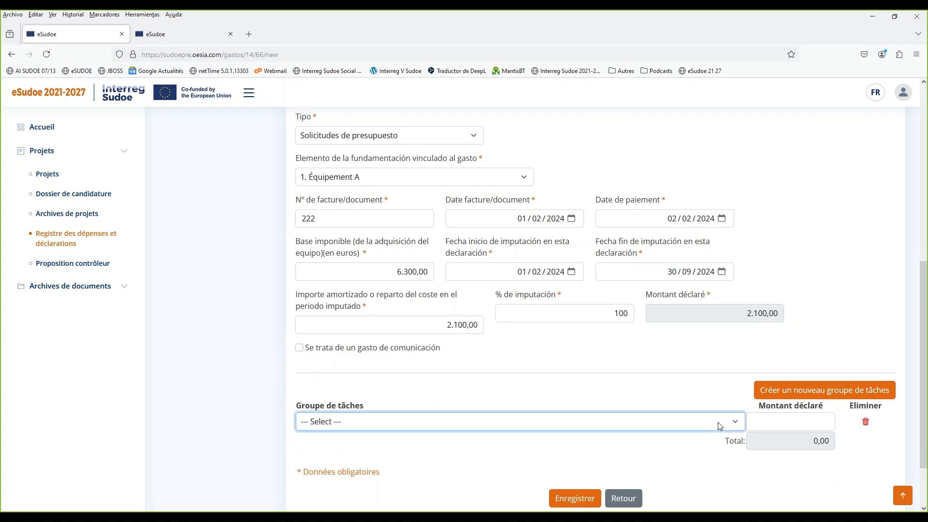
key("a")
left_click(814, 426)
type("2100")
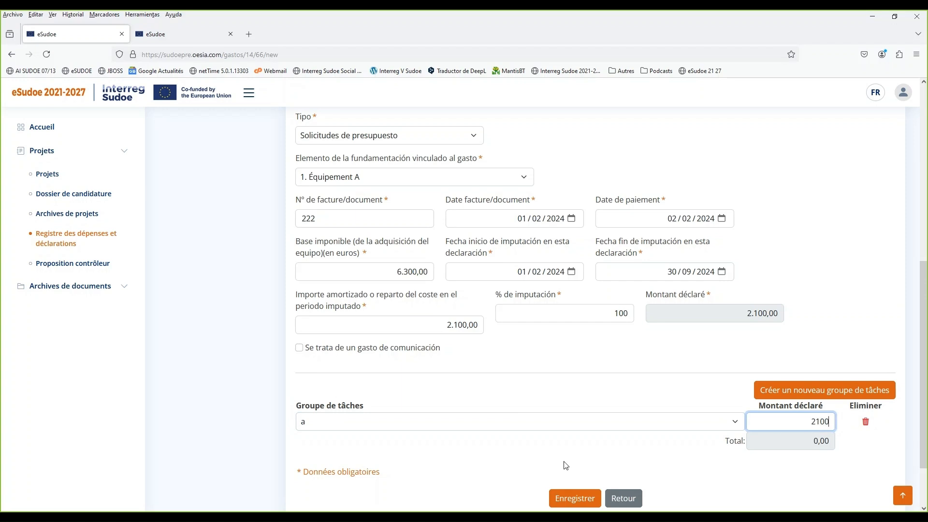
left_click(484, 463)
scroll(484, 463, "down", 2)
left_click(577, 430)
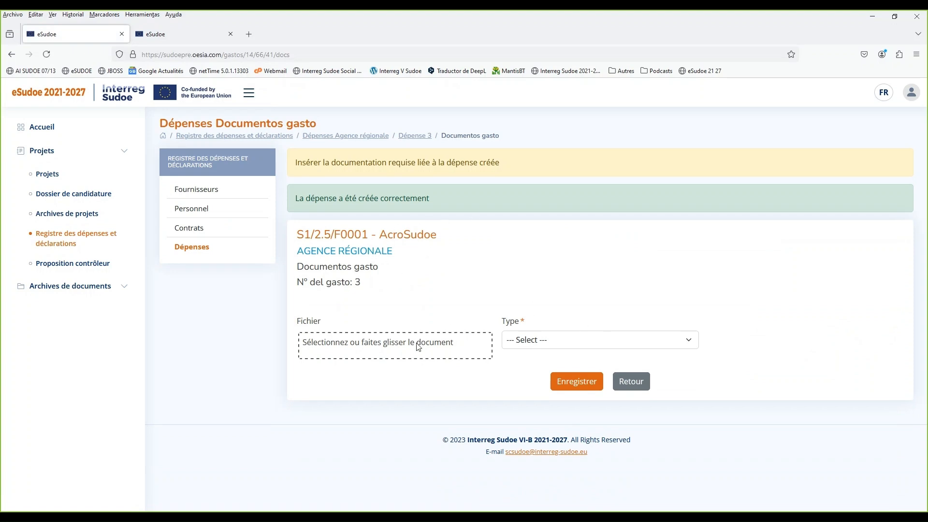
Check which document types can be attached to the expense
left_click(616, 345)
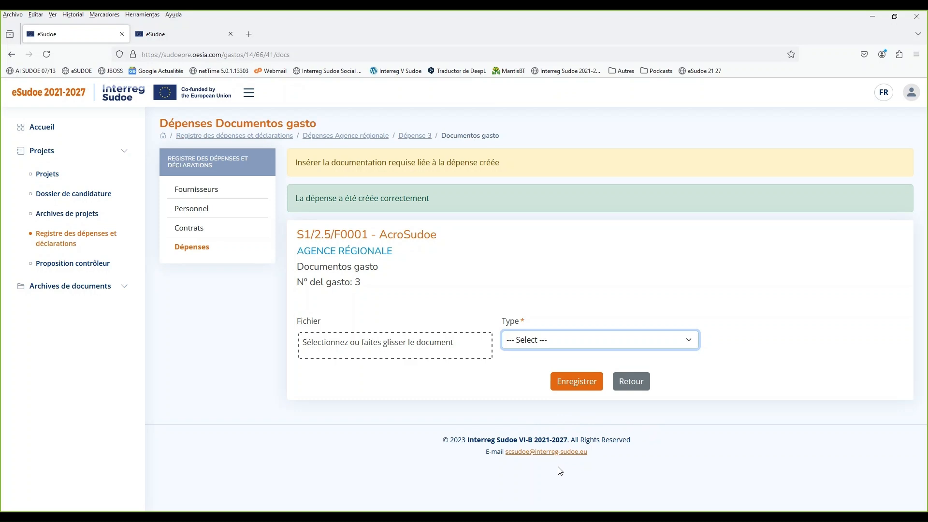
left_click(516, 246)
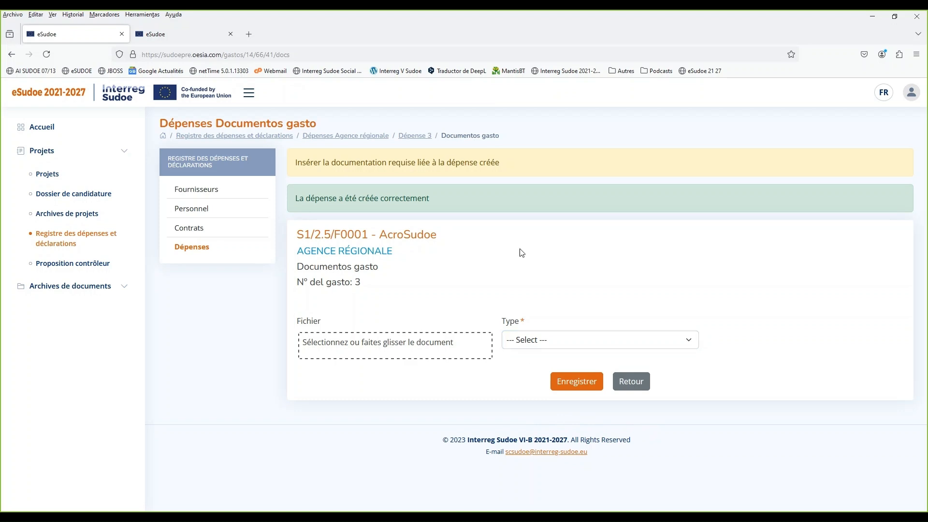